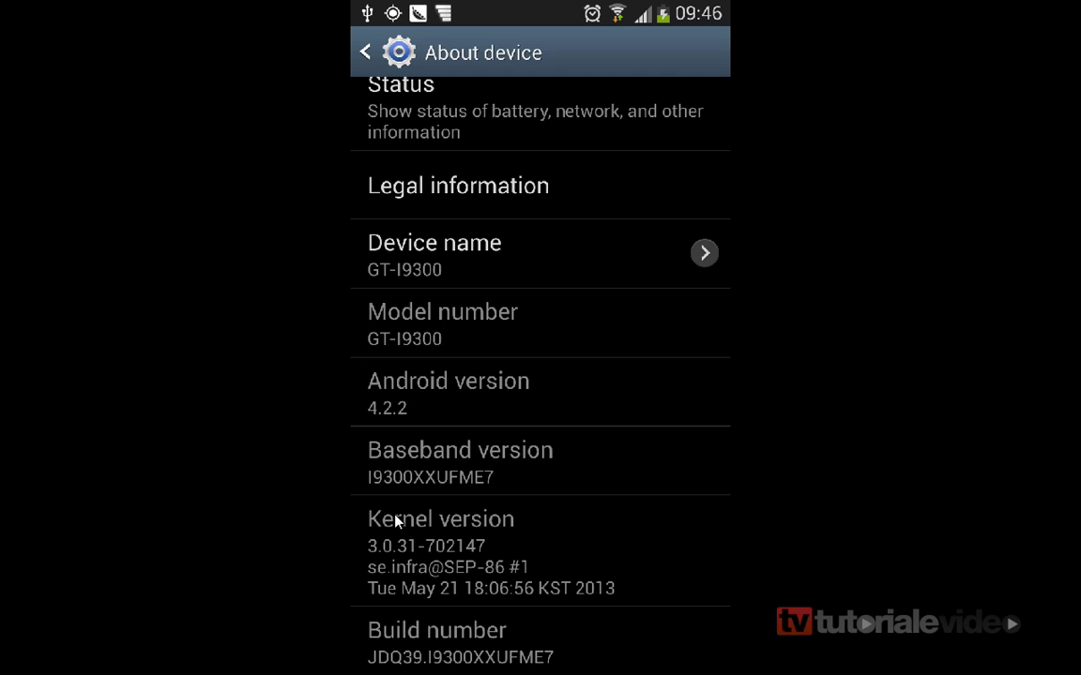
- Leave the phone's About device page for its home screen and exit the full-screen mirror
{"action": "key", "text": "Escape"}
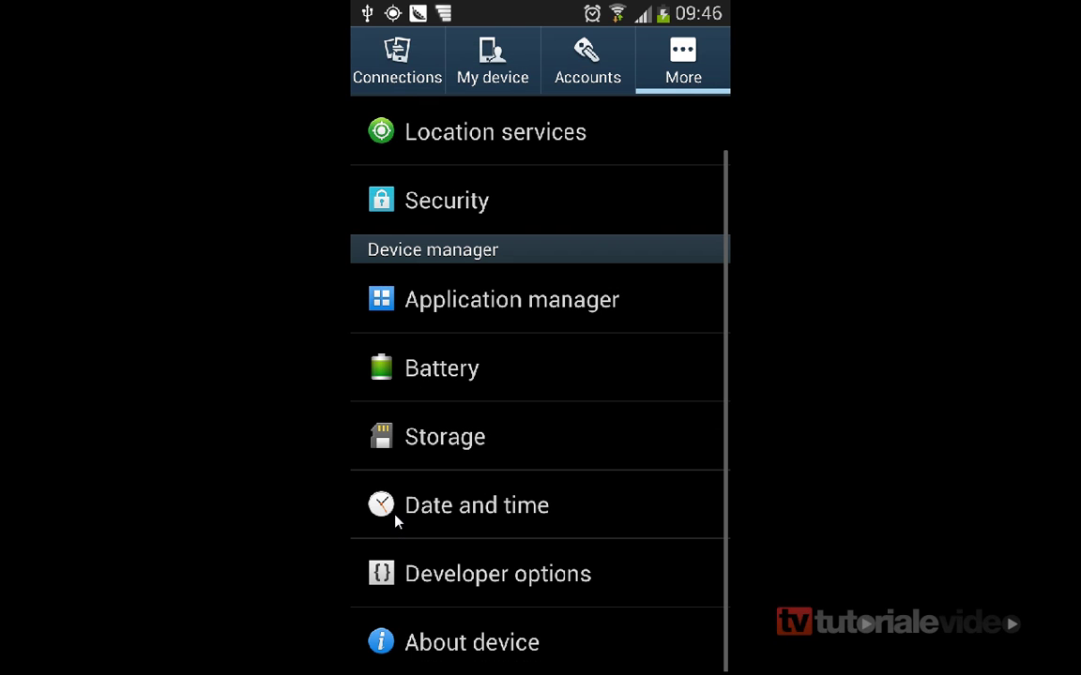
{"action": "key", "text": "Home"}
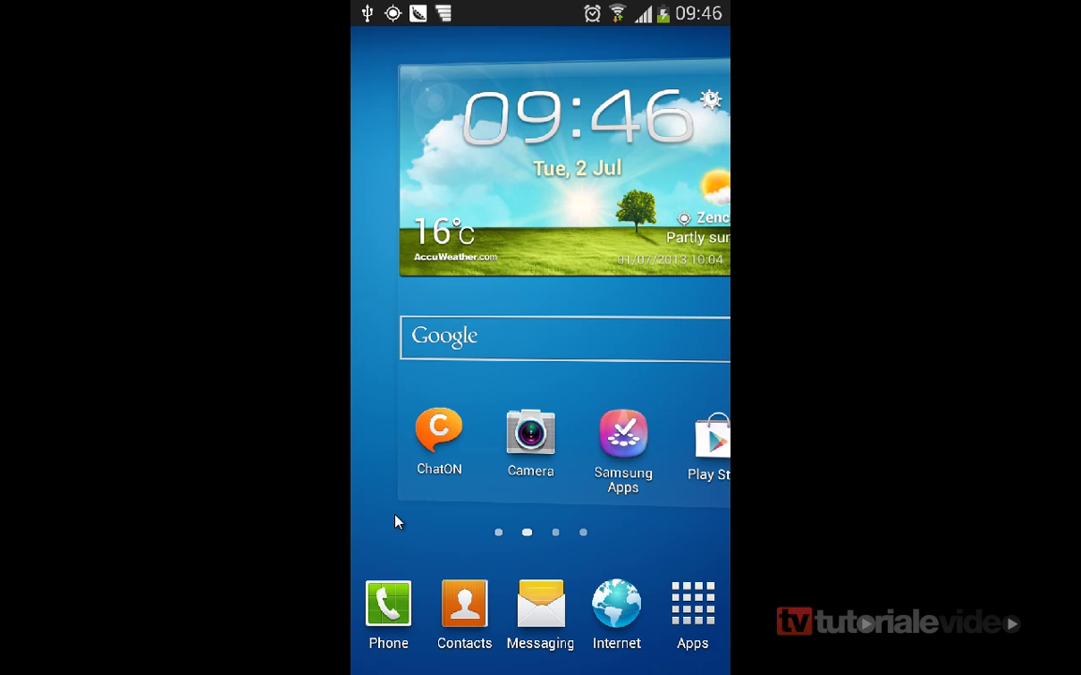
{"action": "key", "text": "Escape"}
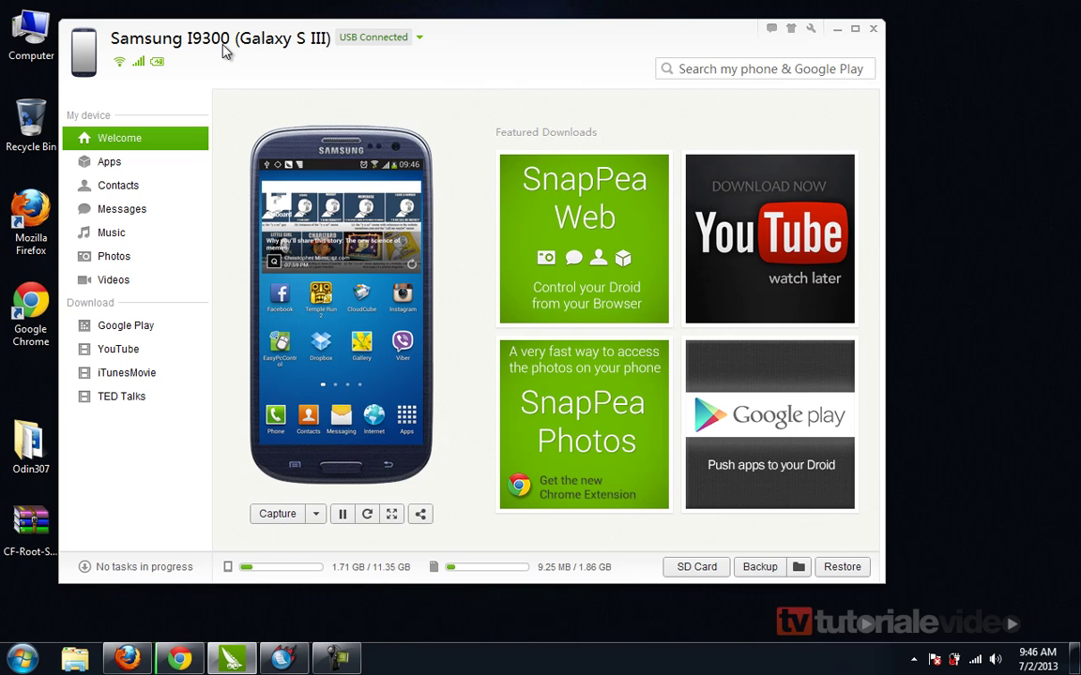
- Minimize the SnapPea window and move the CF-Root archive and the Odin307 folder to the upper middle of the desktop
{"action": "left_click_drag", "start_coordinate": [491, 42], "coordinate": [552, 38]}
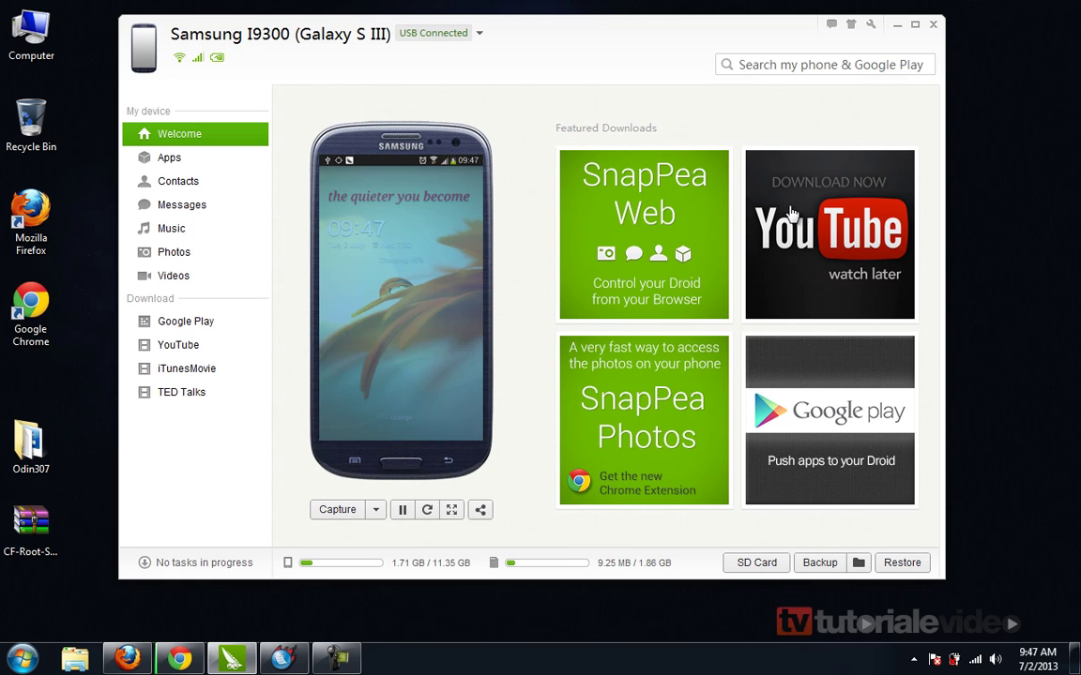
{"action": "left_click", "coordinate": [897, 26]}
{"action": "left_click_drag", "start_coordinate": [37, 524], "coordinate": [589, 152]}
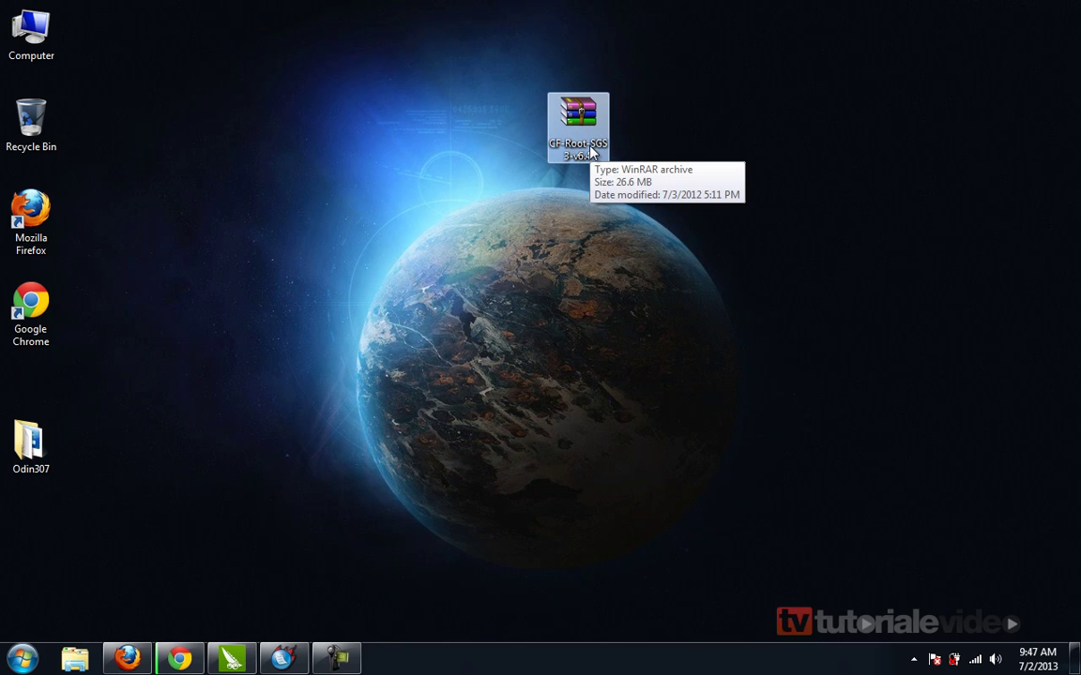
{"action": "left_click_drag", "start_coordinate": [20, 455], "coordinate": [345, 110]}
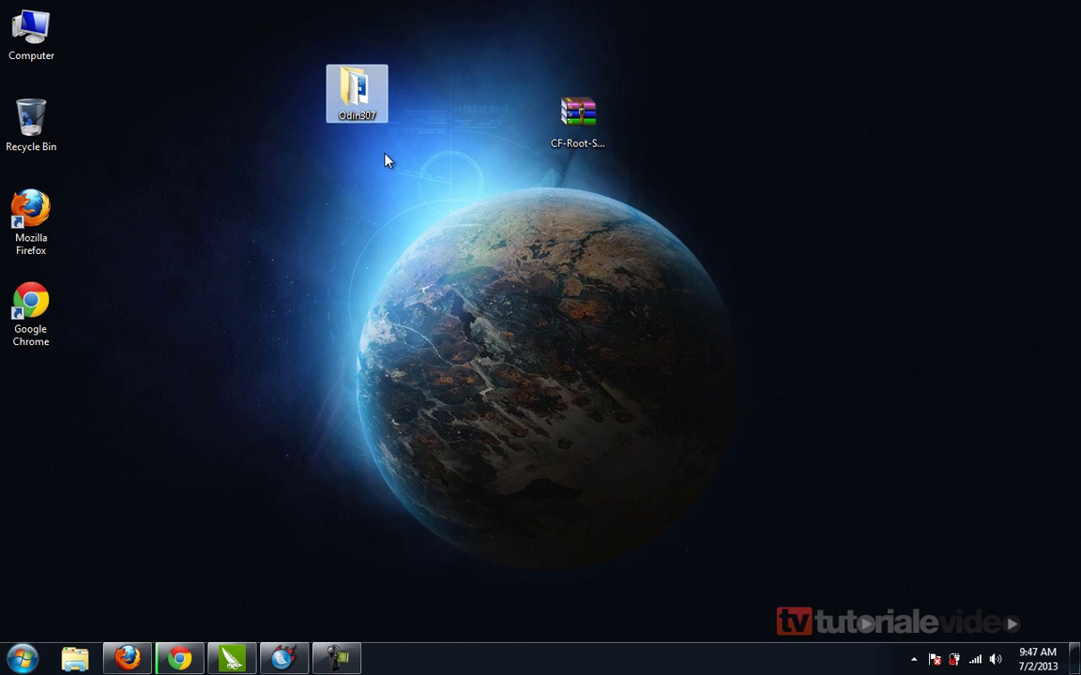
- Launch Odin3 v3.07 from the Odin307 folder, then minimize the folder window and reposition the Odin3 window
{"action": "double_click", "coordinate": [365, 107]}
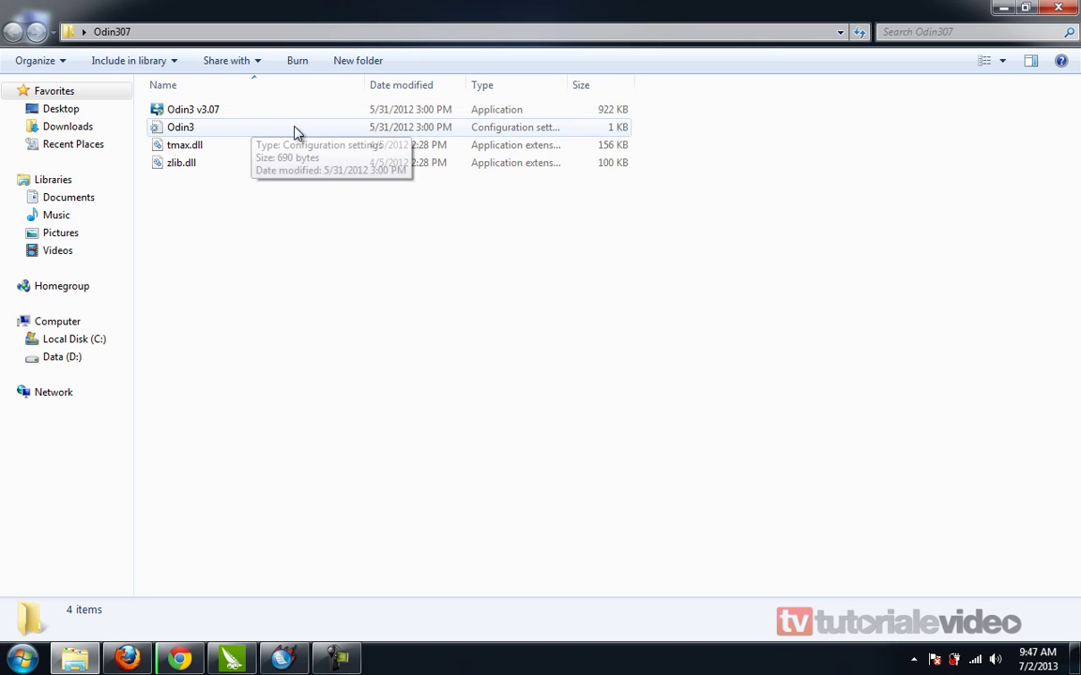
{"action": "double_click", "coordinate": [209, 109]}
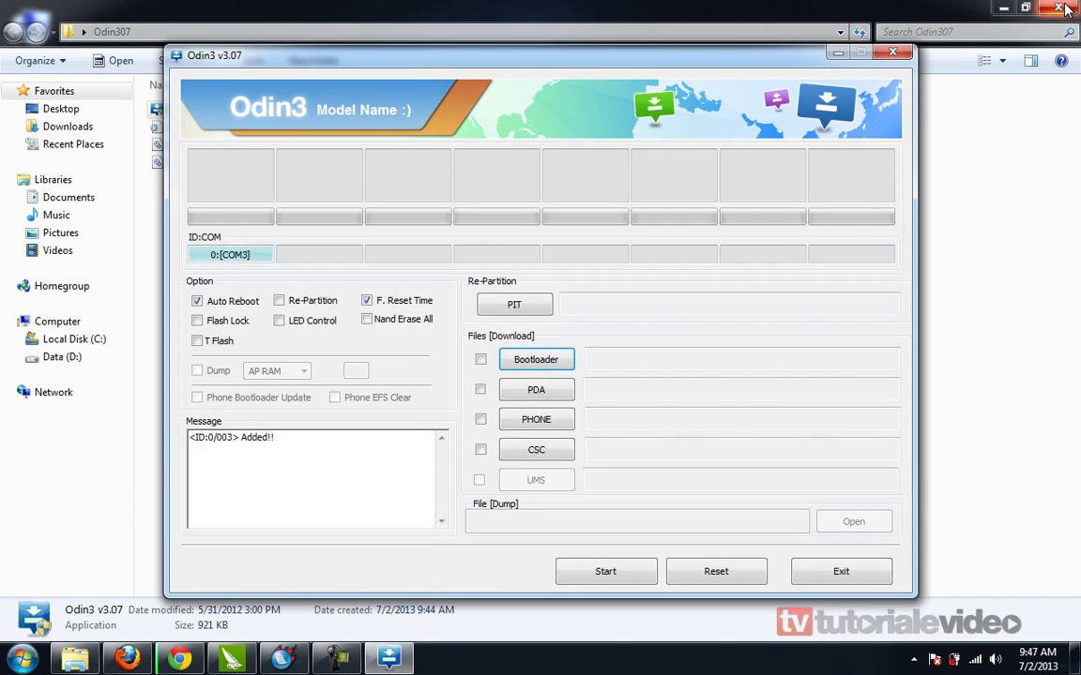
{"action": "left_click", "coordinate": [1003, 8]}
{"action": "left_click_drag", "start_coordinate": [680, 64], "coordinate": [644, 23]}
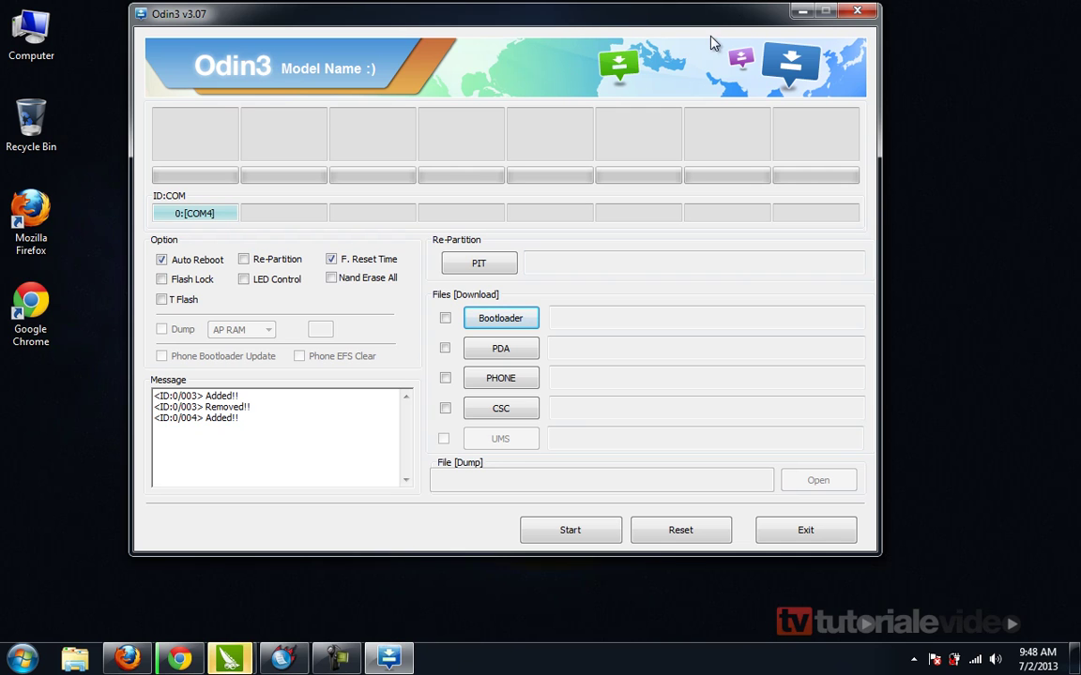
- Close the SnapPea Connection Guide and all SnapPea windows
{"action": "left_click", "coordinate": [228, 659]}
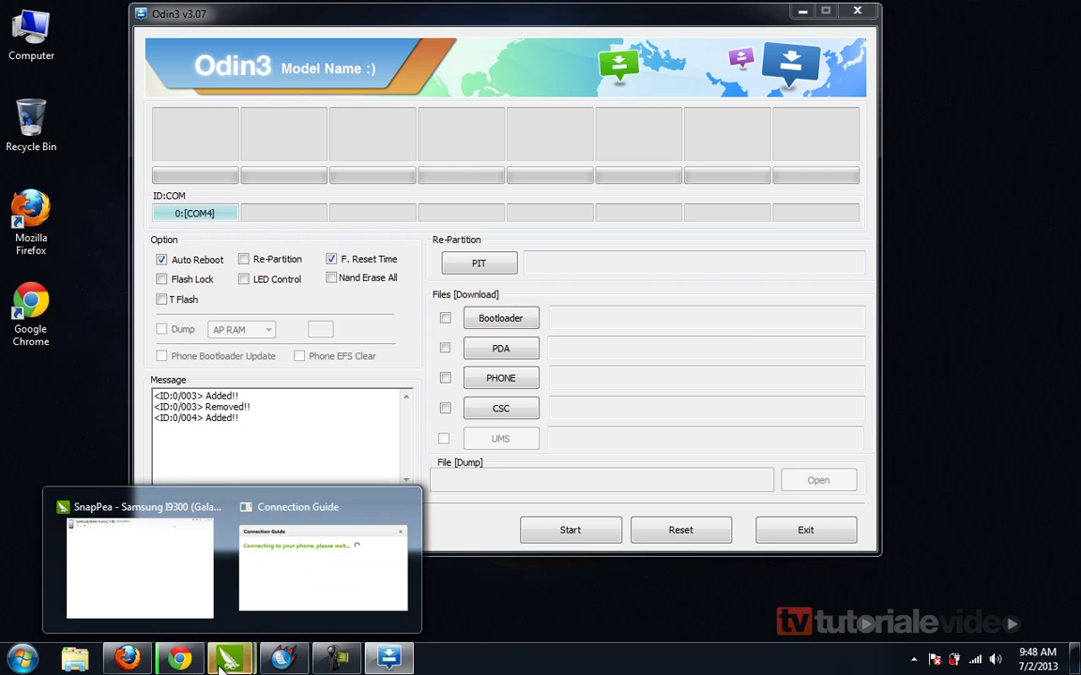
{"action": "left_click", "coordinate": [307, 562]}
{"action": "left_click", "coordinate": [729, 234]}
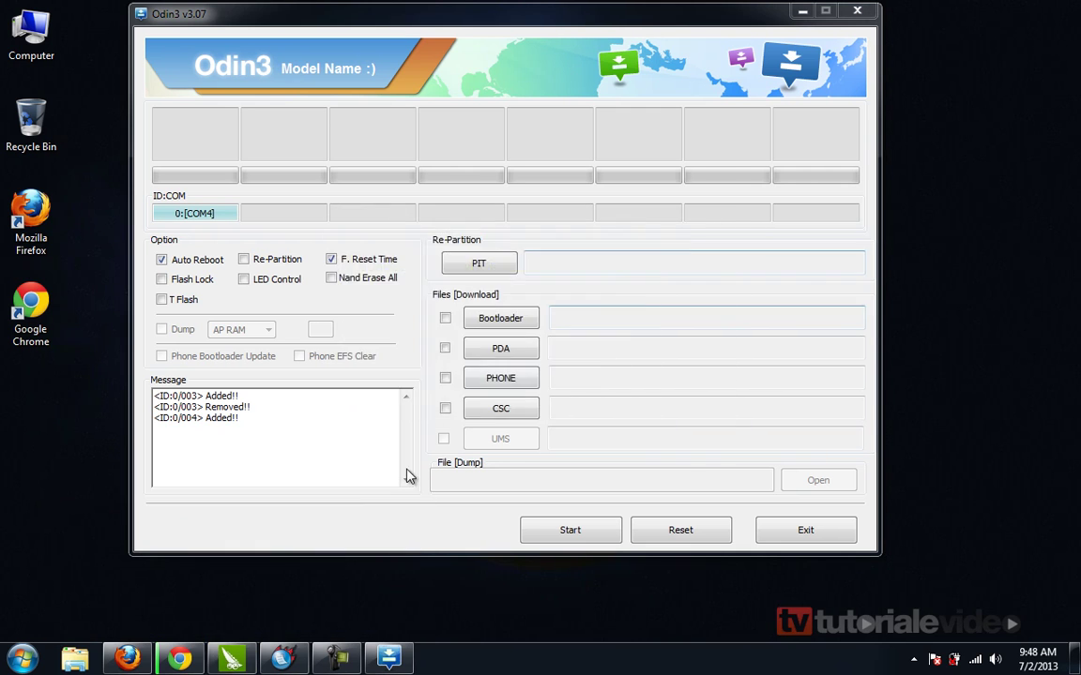
{"action": "right_click", "coordinate": [232, 659]}
{"action": "left_click", "coordinate": [235, 619]}
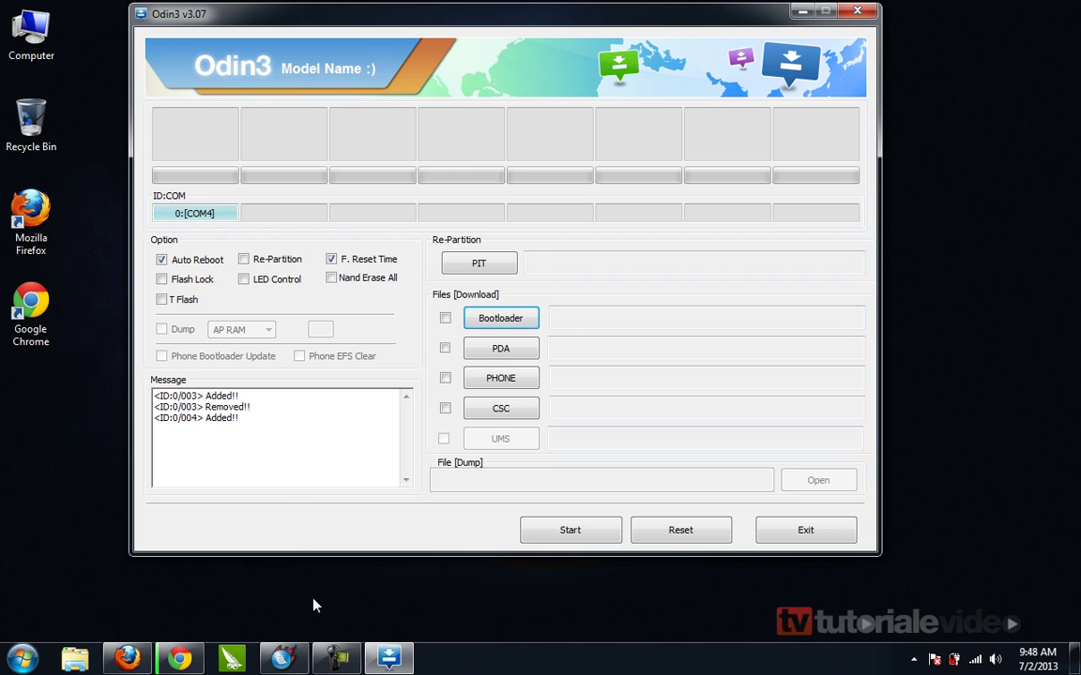
- End the Kies.exe process in Windows Task Manager
{"action": "right_click", "coordinate": [519, 668]}
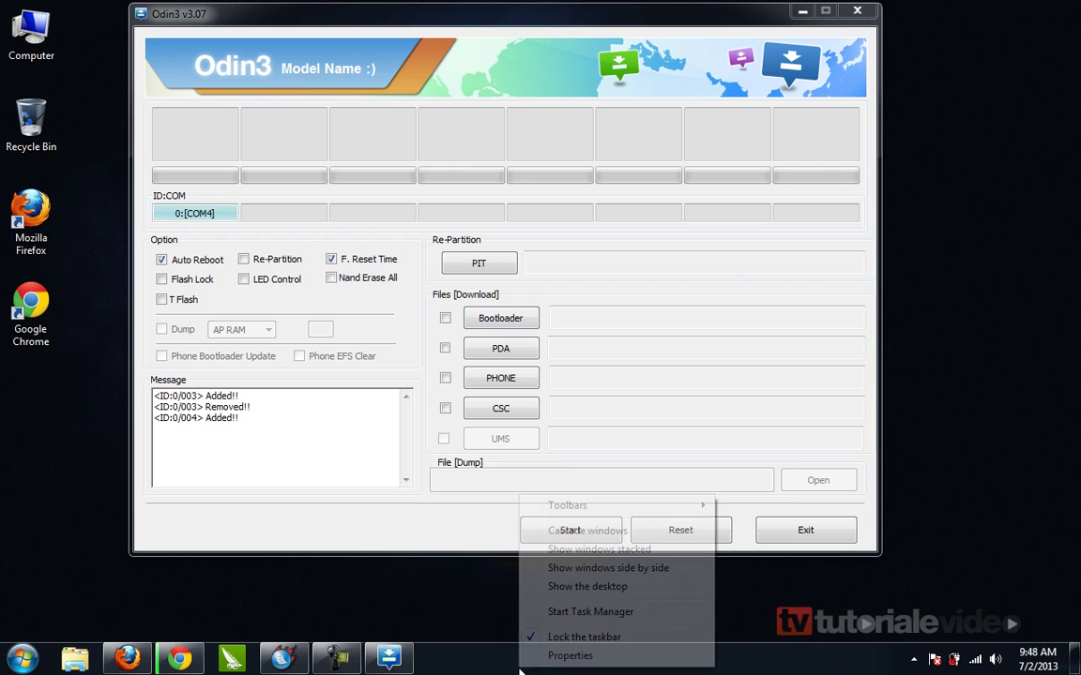
{"action": "left_click", "coordinate": [589, 614]}
{"action": "left_click", "coordinate": [775, 134]}
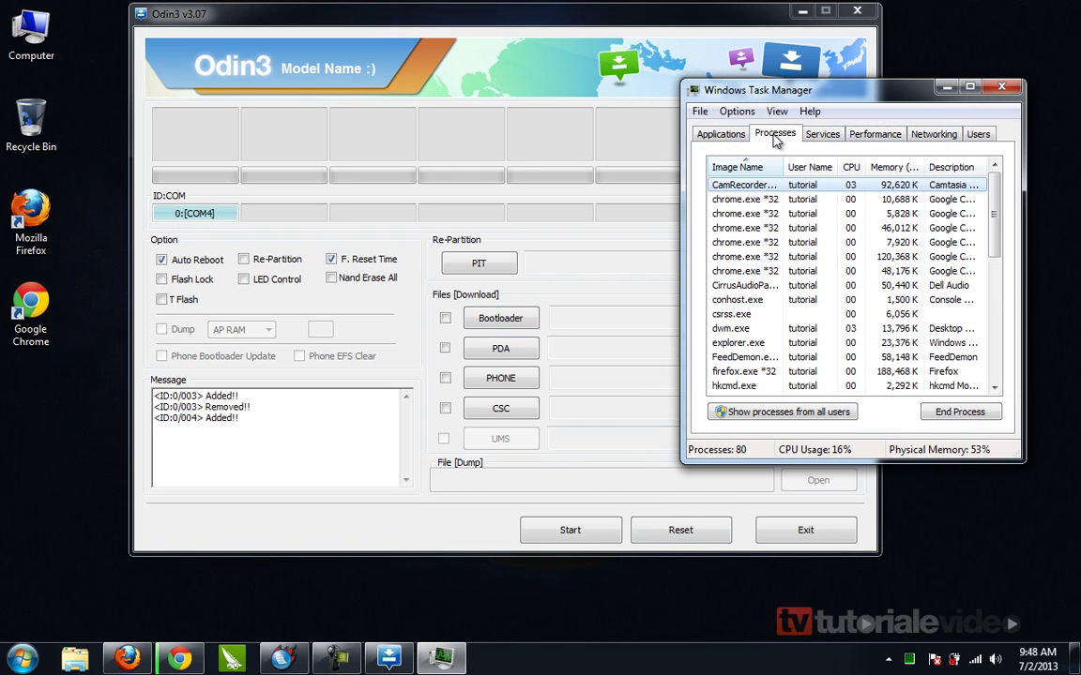
{"action": "left_click", "coordinate": [793, 270]}
{"action": "key", "text": "k"}
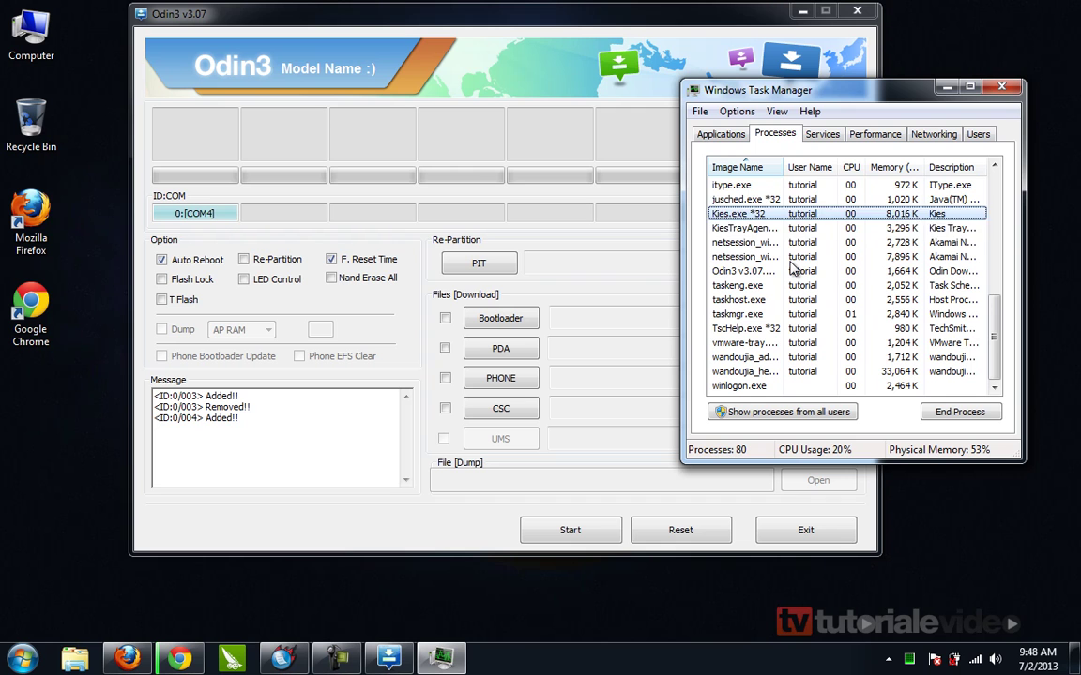
{"action": "key", "text": "Down"}
{"action": "key", "text": "Up"}
{"action": "left_click", "coordinate": [957, 412]}
{"action": "left_click", "coordinate": [571, 355]}
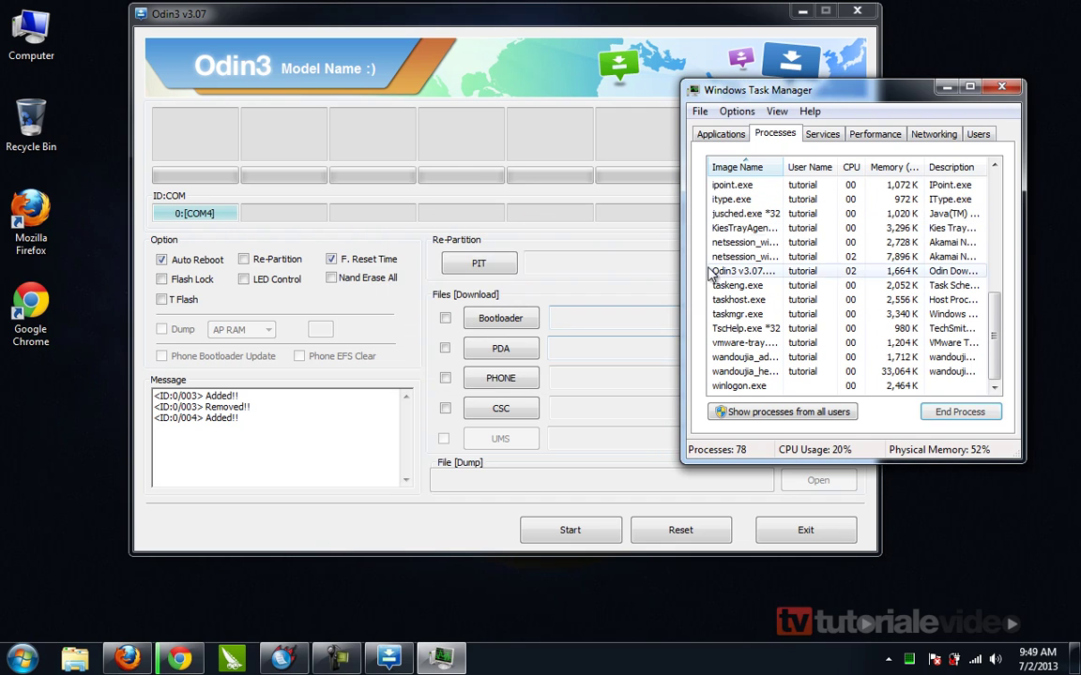
- End the KiesTrayAgent.exe process and close Task Manager
{"action": "left_click", "coordinate": [748, 228]}
{"action": "left_click", "coordinate": [957, 412]}
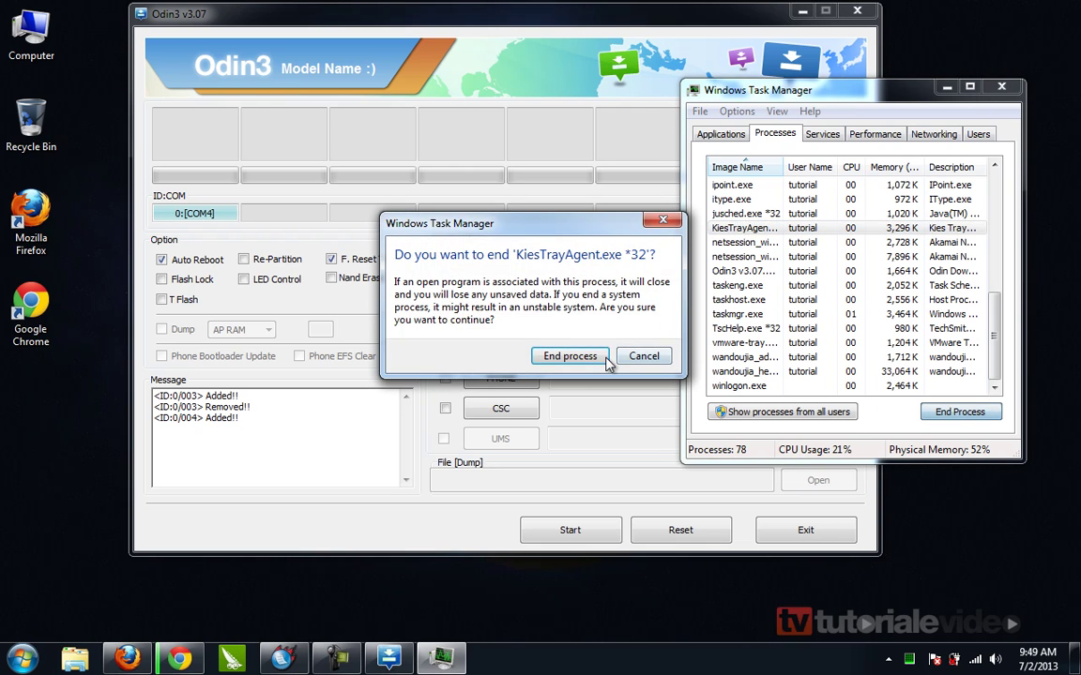
{"action": "left_click", "coordinate": [569, 355]}
{"action": "left_click", "coordinate": [1001, 87]}
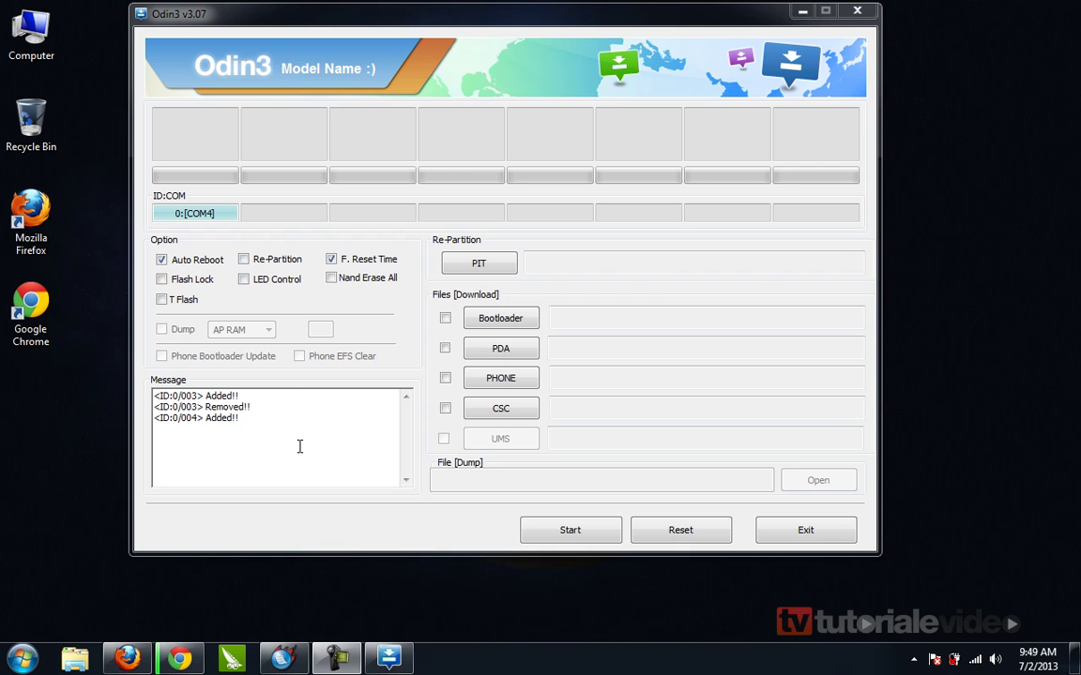
- Load CF-Root-SGS3-v6.4 from the desktop as Odin's PDA file and start flashing the phone
{"action": "left_click", "coordinate": [504, 351]}
{"action": "left_click", "coordinate": [274, 181]}
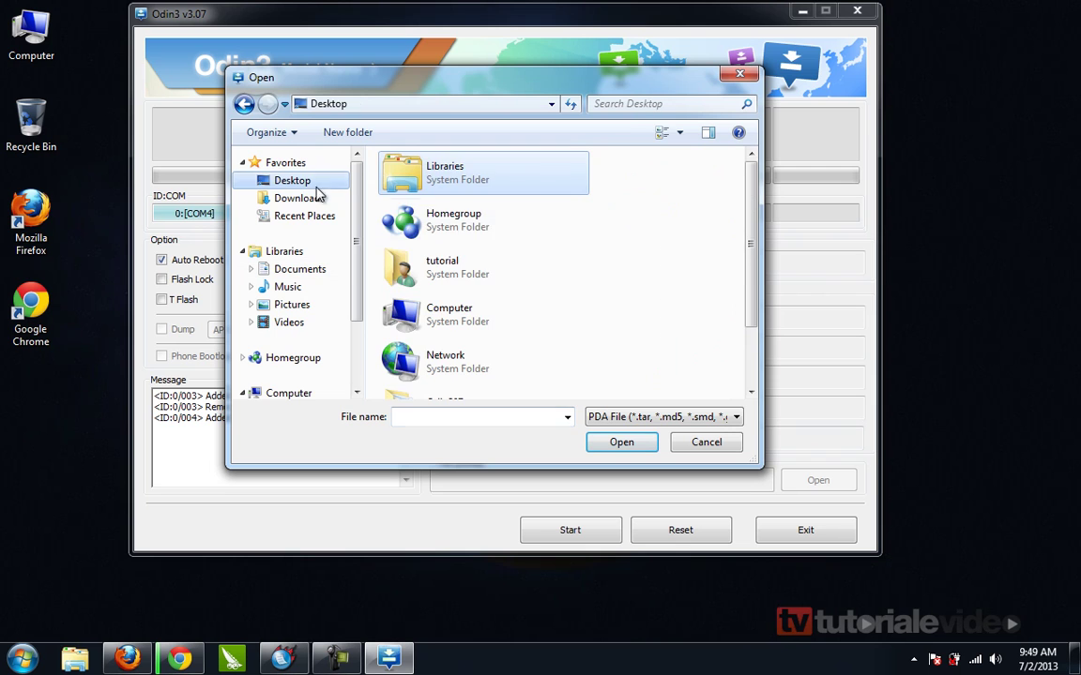
{"action": "left_click_drag", "start_coordinate": [750, 246], "coordinate": [752, 298]}
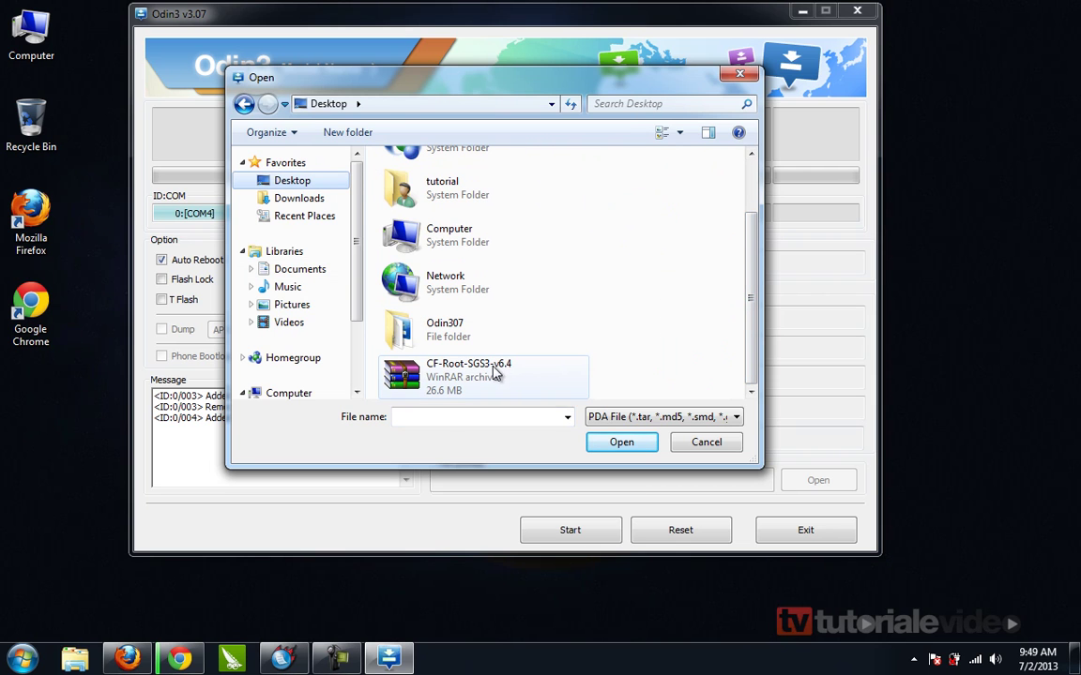
{"action": "double_click", "coordinate": [450, 378]}
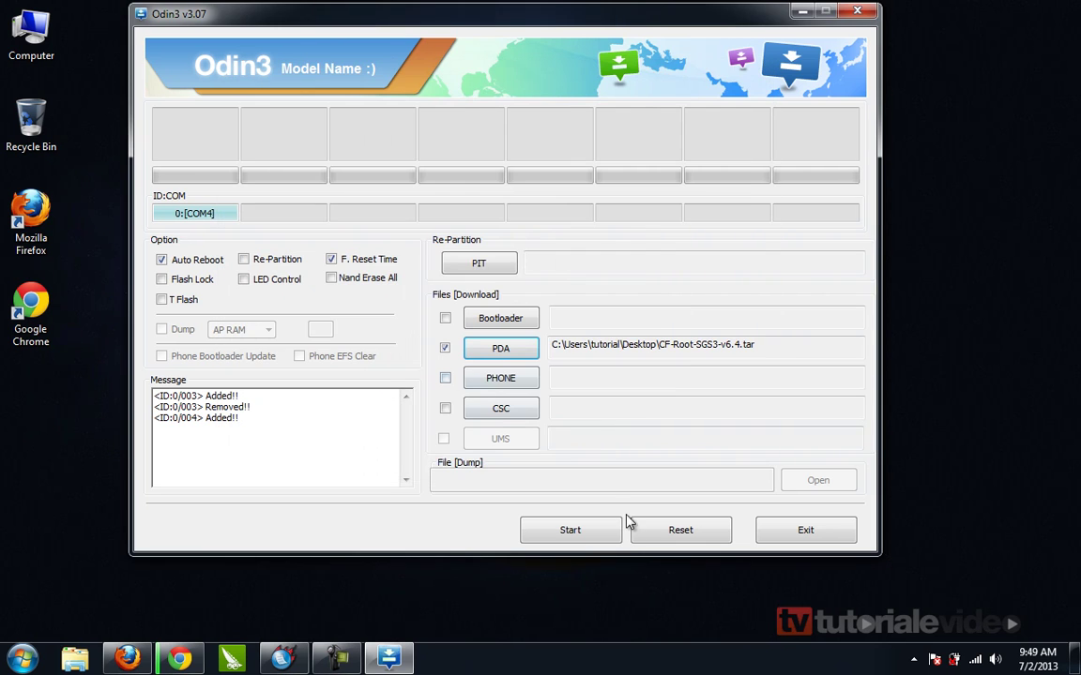
{"action": "left_click", "coordinate": [764, 347]}
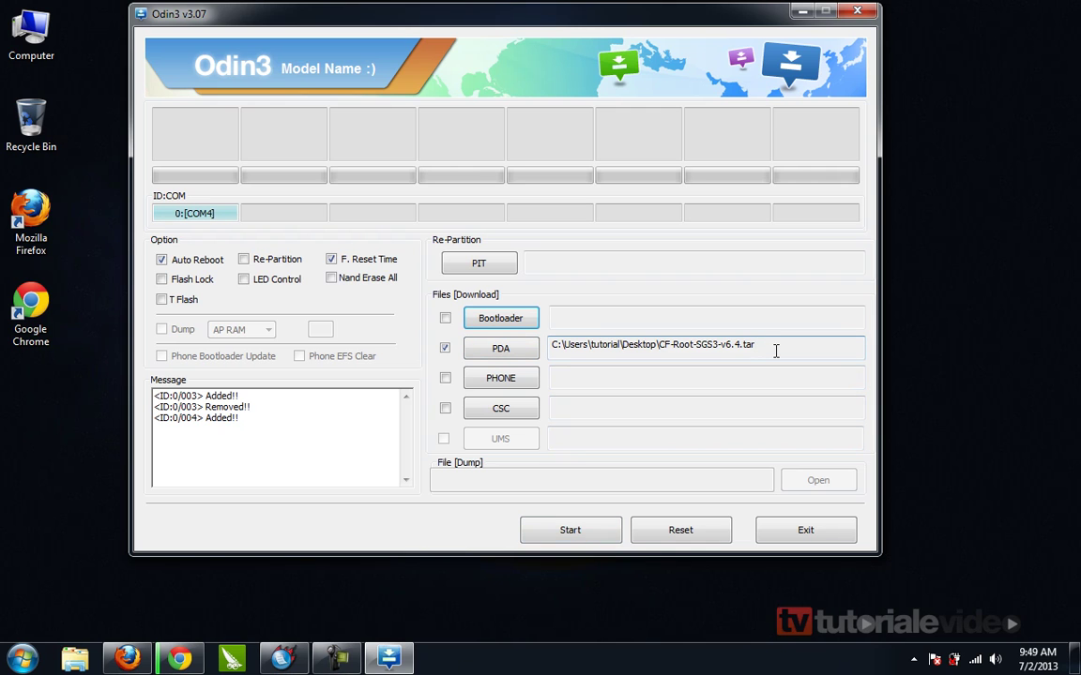
{"action": "left_click", "coordinate": [573, 535]}
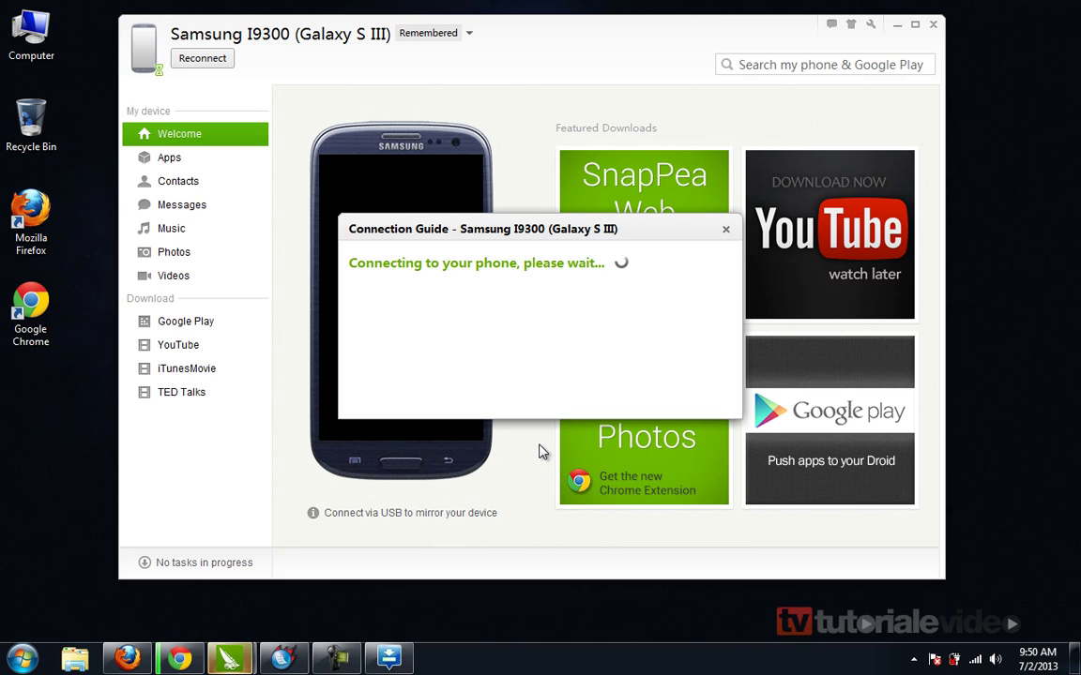
- Dismiss SnapPea's Connection Guide and mirror the phone's display in full screen
{"action": "left_click", "coordinate": [726, 230]}
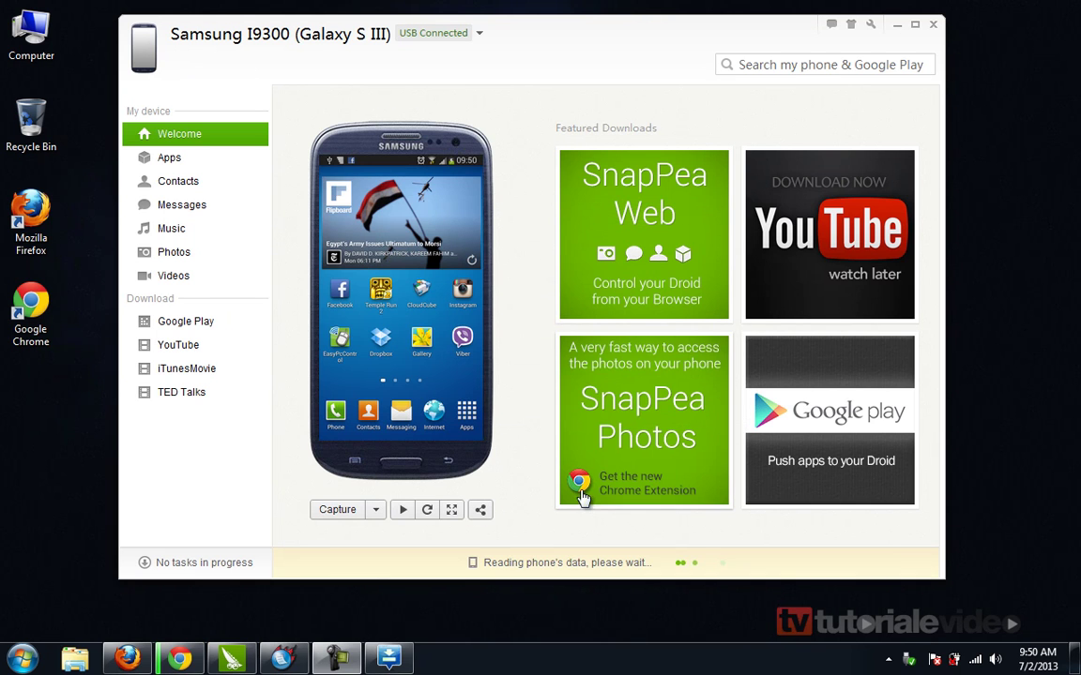
{"action": "left_click", "coordinate": [402, 511]}
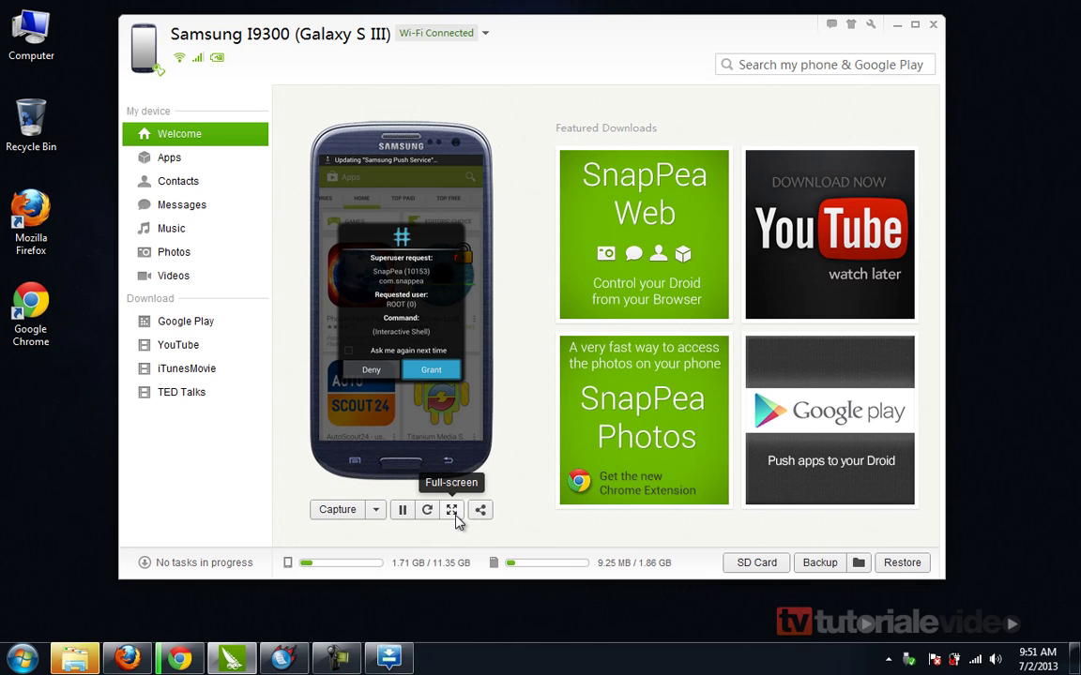
{"action": "left_click", "coordinate": [451, 511]}
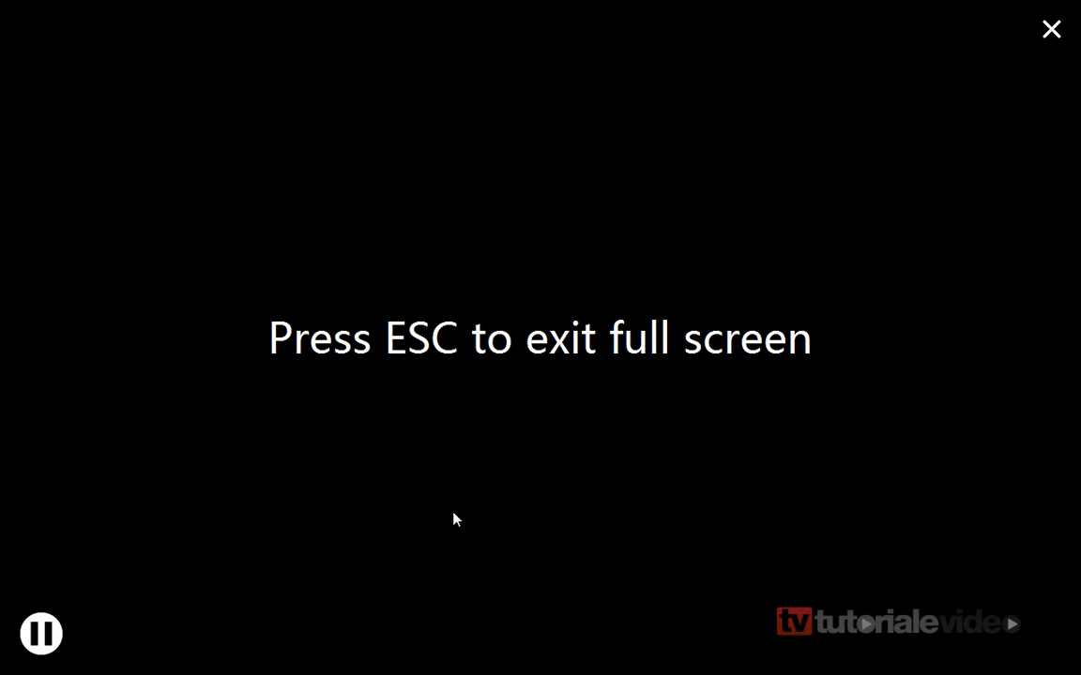